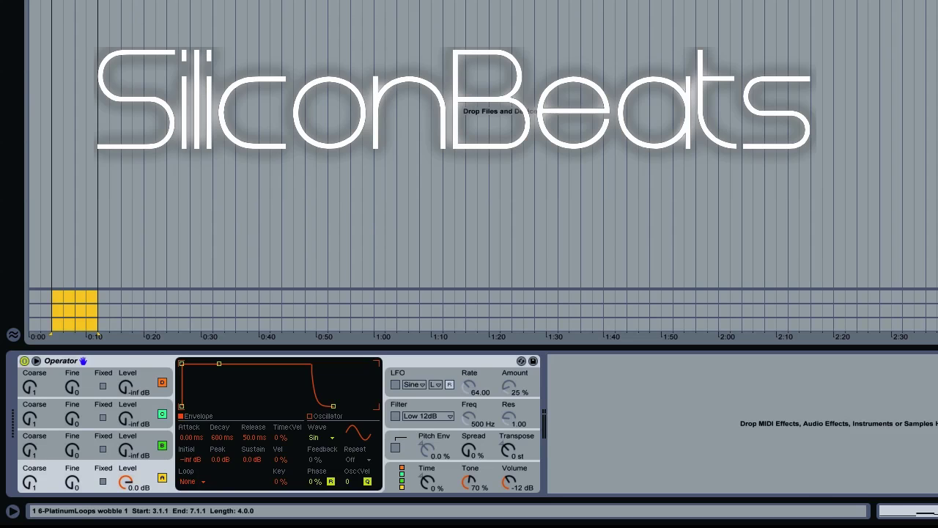
# - Play the clip with the PlatinumLoops wobble 1 Operator preset to hear the target bass
pyautogui.press('space')
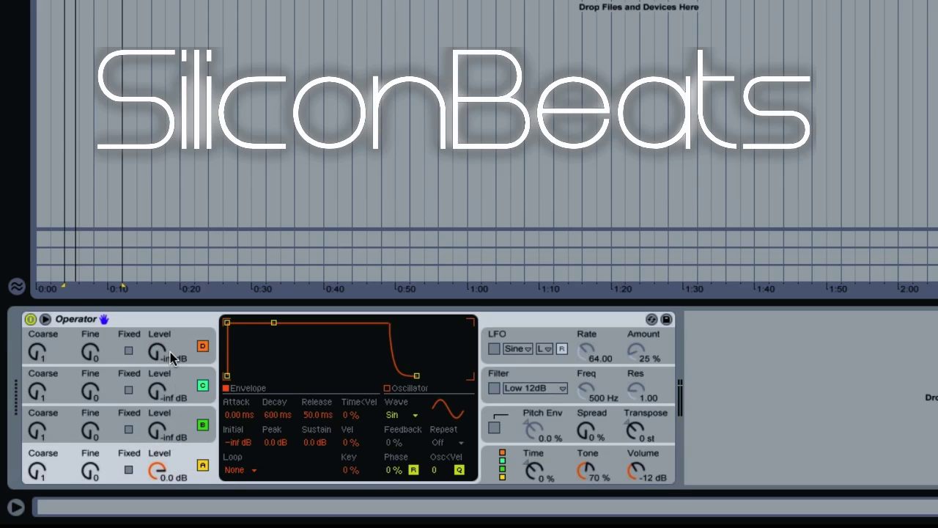
# - Inspect the default Operator's oscillators D, C, B and A, then audition oscillator A's plain sine with a note
pyautogui.click(203, 348)
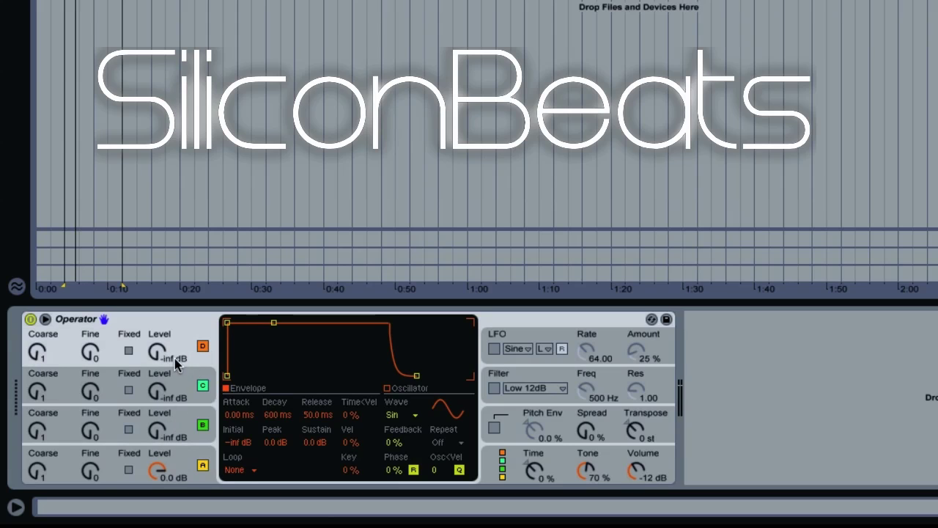
pyautogui.click(174, 456)
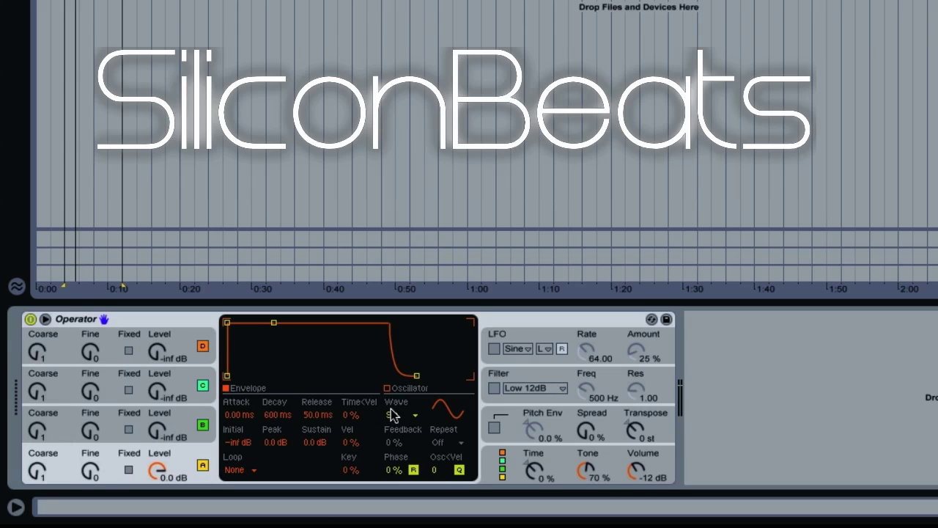
pyautogui.click(182, 428)
pyautogui.click(181, 400)
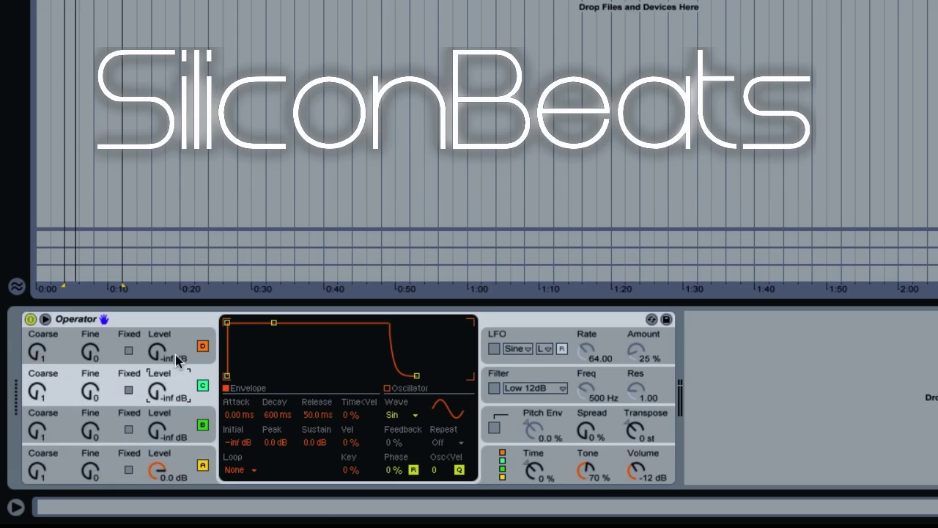
pyautogui.click(180, 350)
pyautogui.click(187, 454)
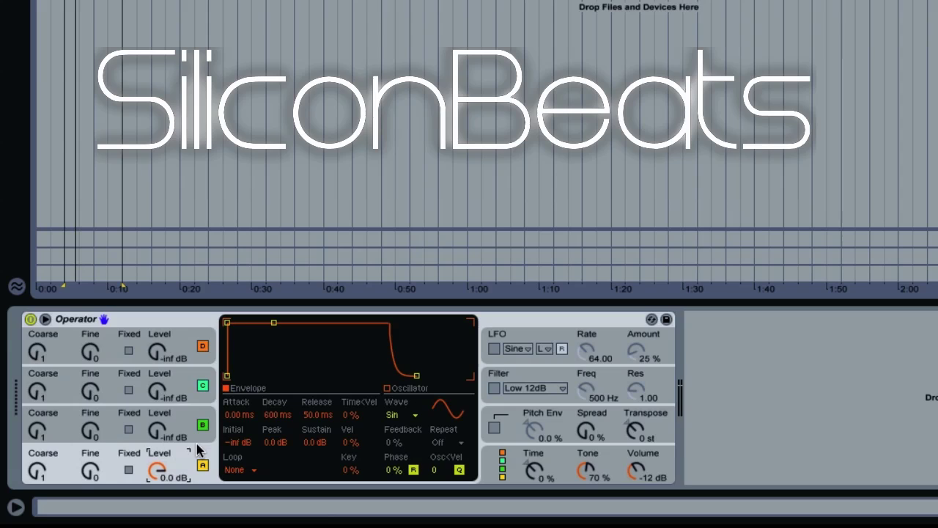
pyautogui.press('a')
pyautogui.press('a')
# - Set oscillator A's envelope to 5.58 s decay and -34 dB sustain, and switch its waveform to Square 32
pyautogui.moveTo(272, 323); pyautogui.dragTo(271, 361)
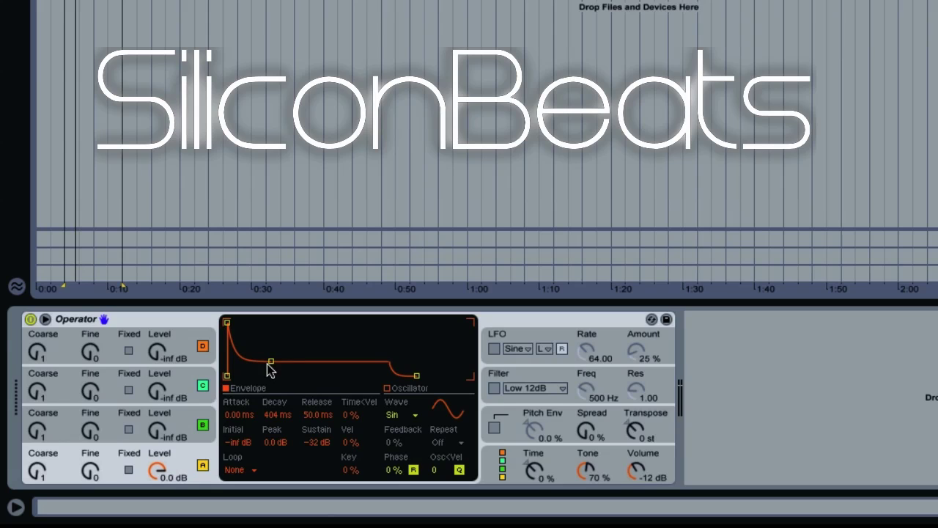
pyautogui.moveTo(271, 362); pyautogui.dragTo(288, 362)
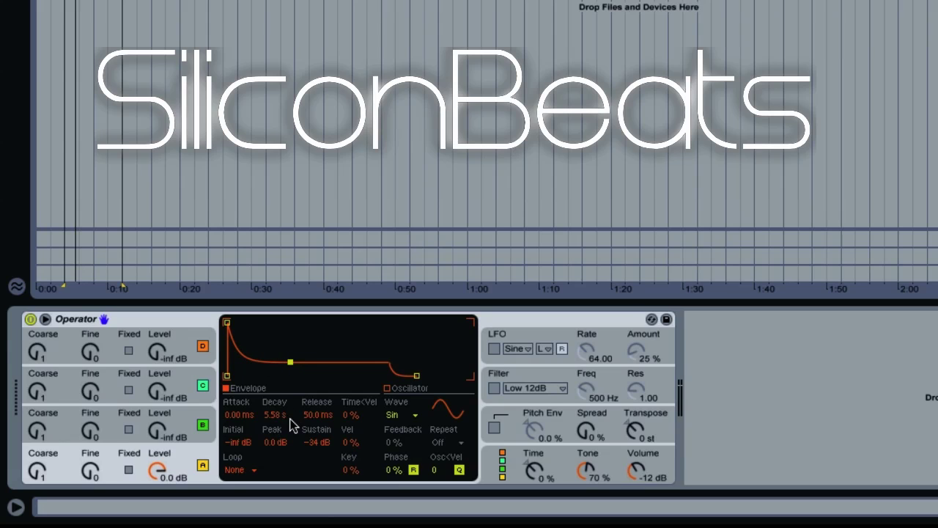
pyautogui.click(401, 416)
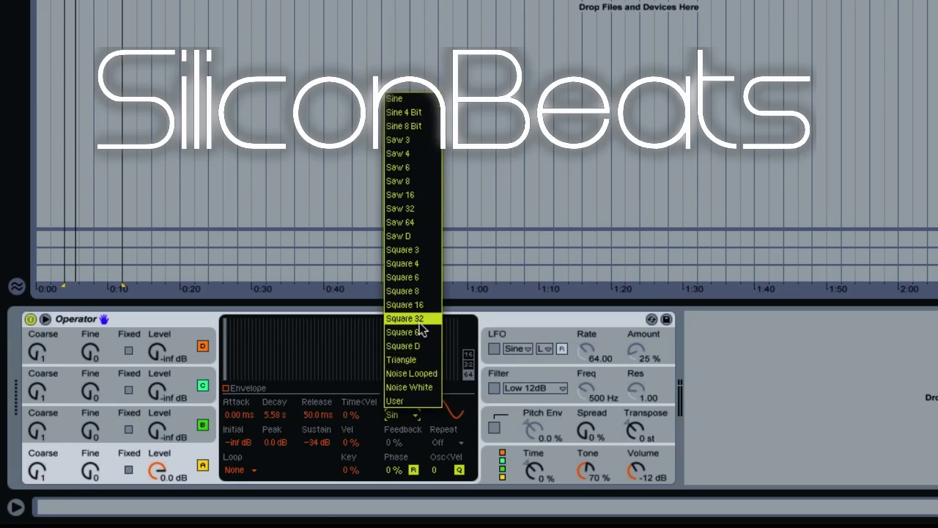
pyautogui.click(423, 318)
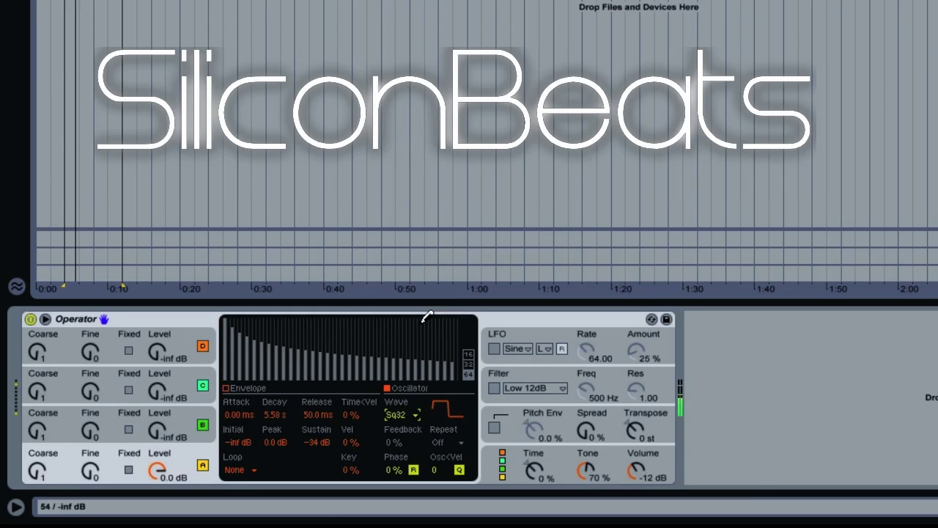
# - Raise oscillator B's level to -17 dB and set its Coarse tuning to 0.5
pyautogui.click(115, 422)
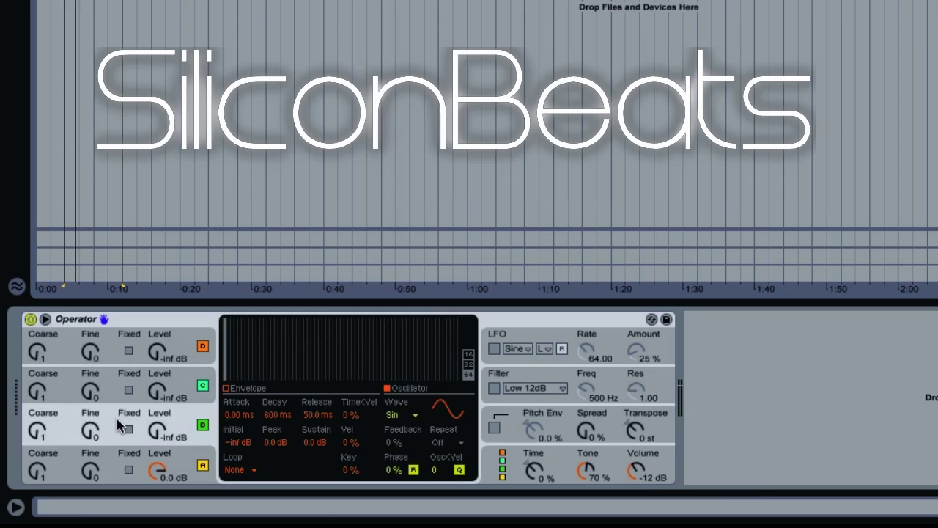
pyautogui.click(155, 430)
pyautogui.moveTo(156, 429); pyautogui.dragTo(155, 408)
pyautogui.click(37, 432)
pyautogui.moveTo(37, 432); pyautogui.dragTo(49, 438)
# - Shape oscillator B's envelope to an 11.8 s decay with -24 dB sustain
pyautogui.click(239, 388)
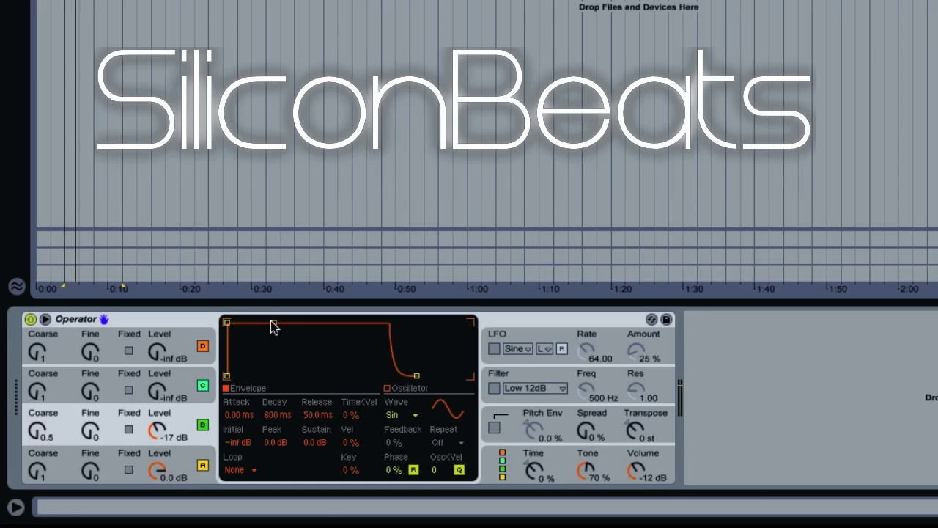
pyautogui.moveTo(272, 326); pyautogui.dragTo(295, 362)
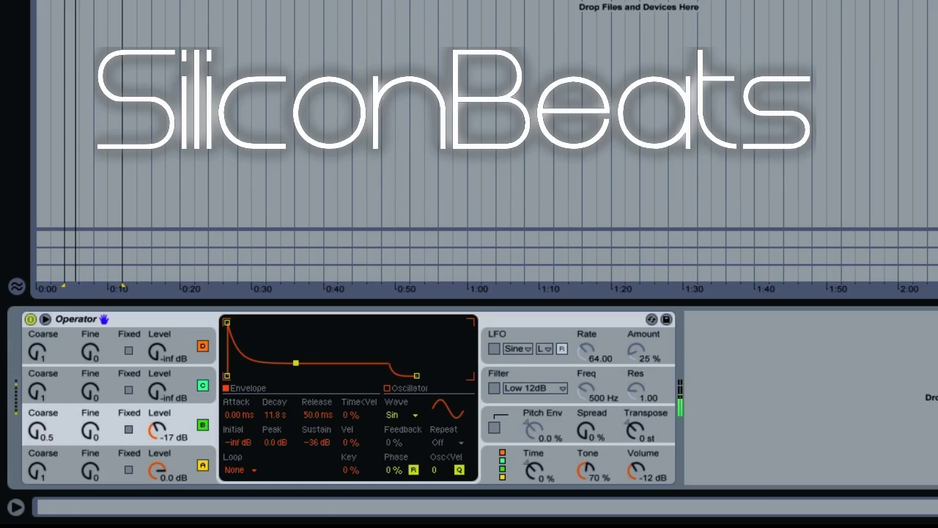
pyautogui.moveTo(296, 363); pyautogui.dragTo(296, 354)
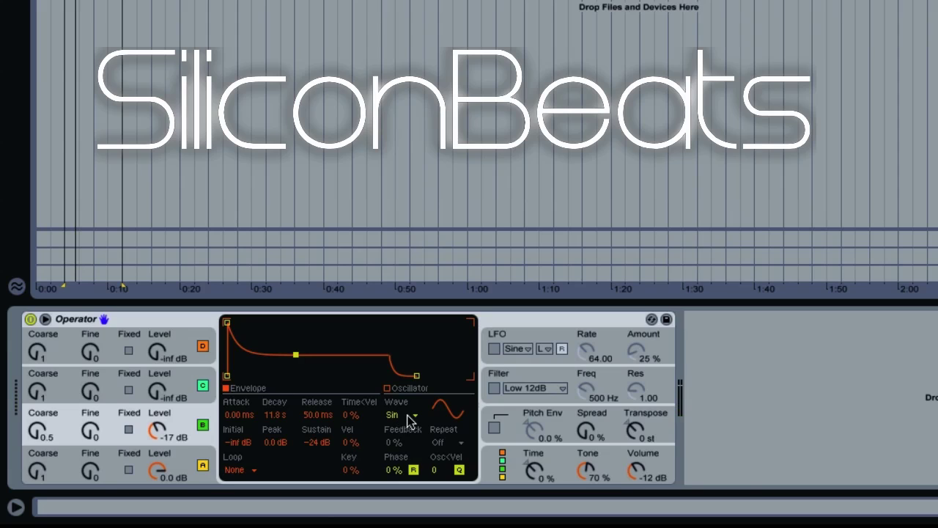
pyautogui.click(111, 381)
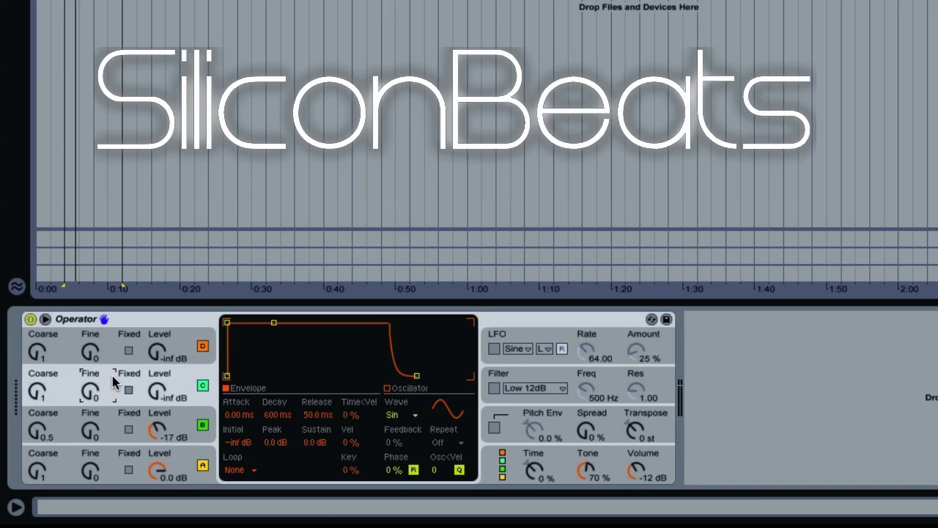
# - Set oscillator C to 0.0 dB level, Coarse 10, and the Sine 4 Bit waveform
pyautogui.moveTo(157, 391); pyautogui.dragTo(157, 359)
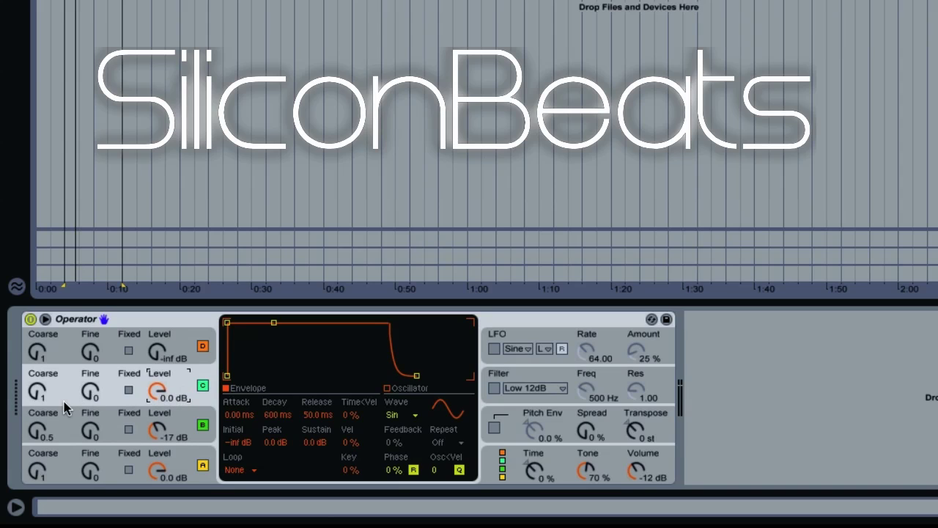
pyautogui.moveTo(41, 394)
pyautogui.mouseDown()
pyautogui.moveTo(41, 359)
pyautogui.moveTo(35, 394)
pyautogui.mouseUp()
pyautogui.click(399, 415)
pyautogui.click(408, 113)
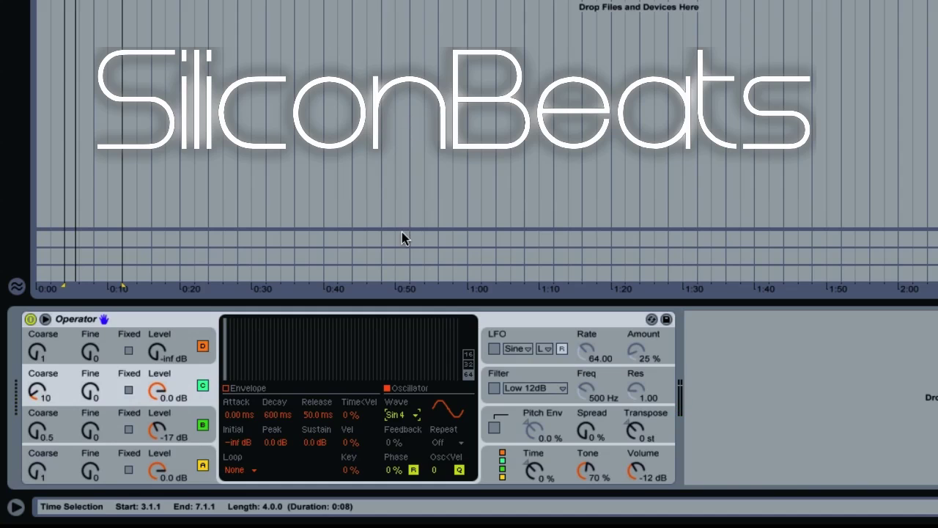
# - Set oscillator D's level to -14 dB and its Coarse tuning to 31
pyautogui.click(134, 334)
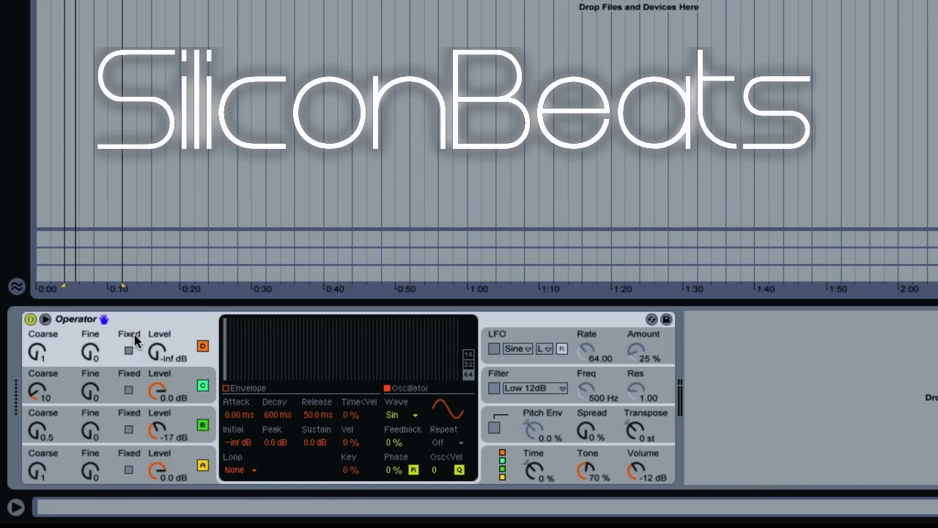
pyautogui.moveTo(156, 353); pyautogui.dragTo(156, 322)
pyautogui.moveTo(37, 354); pyautogui.dragTo(37, 304)
pyautogui.moveTo(43, 361); pyautogui.dragTo(43, 363)
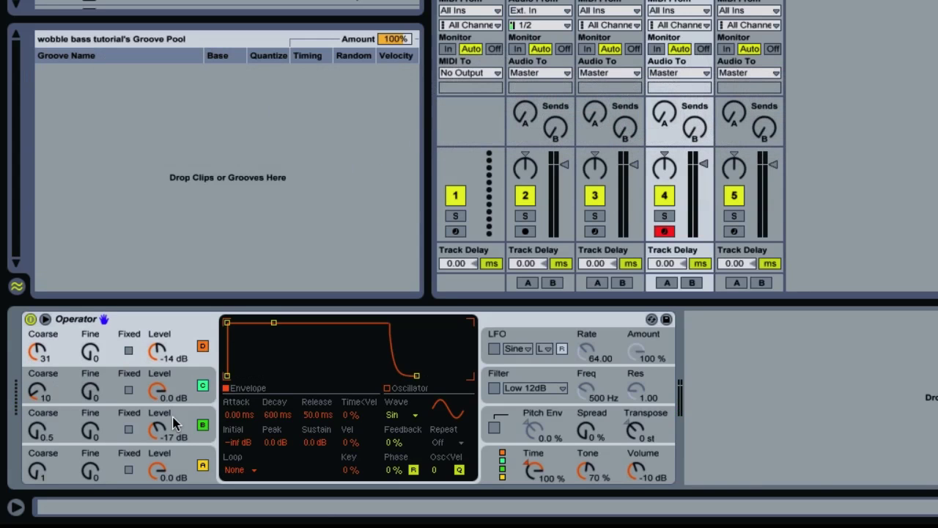
# - Set oscillator B's envelope Vel amount to 100 %
pyautogui.click(176, 424)
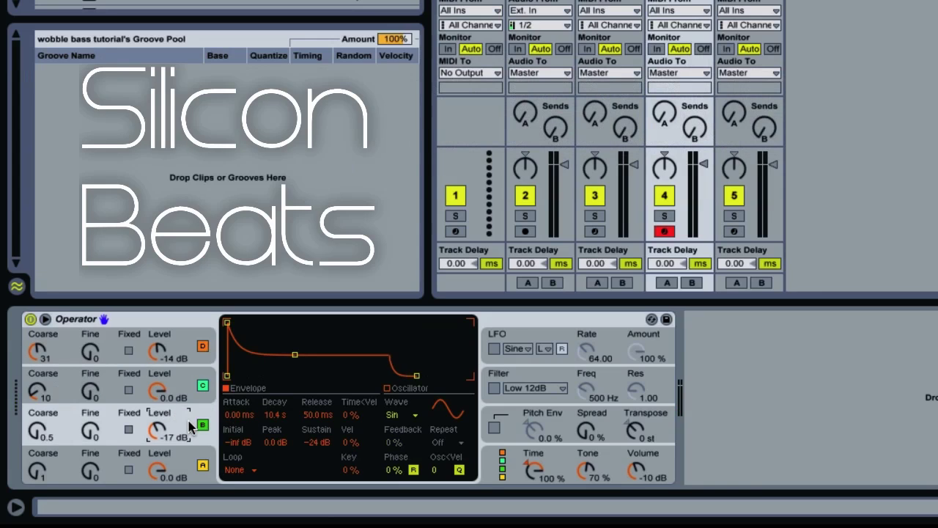
pyautogui.click(347, 446)
pyautogui.write('100')
pyautogui.press('Return')
# - Enable the filter as Low SVF with cutoff around 495 Hz and resonance 0.40
pyautogui.click(526, 382)
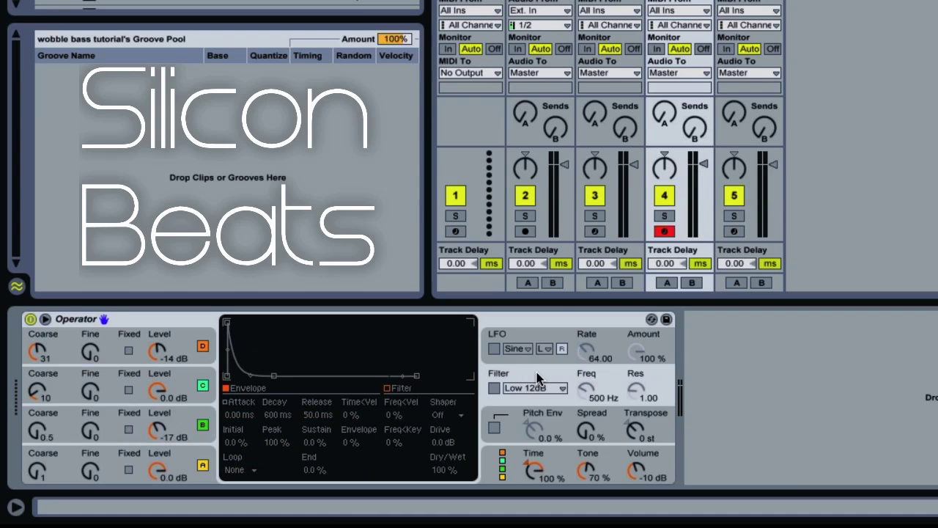
pyautogui.click(498, 388)
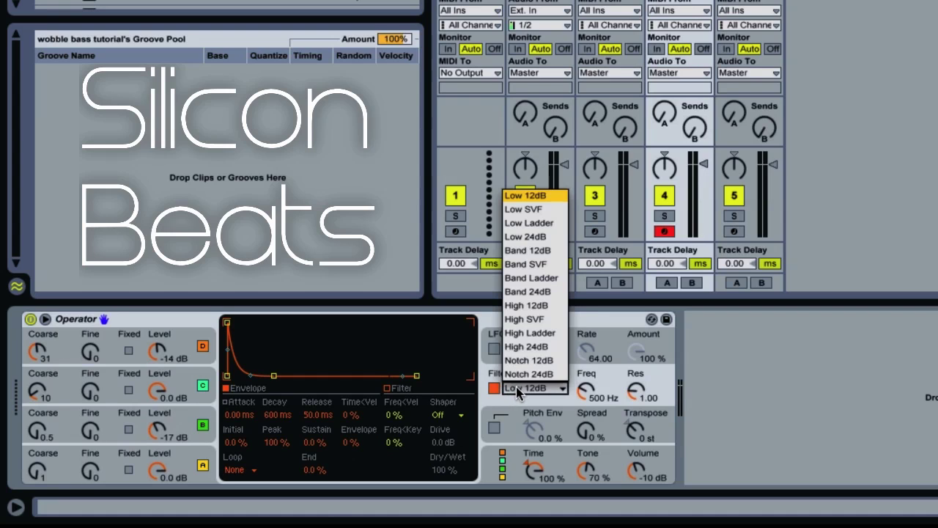
pyautogui.click(516, 387)
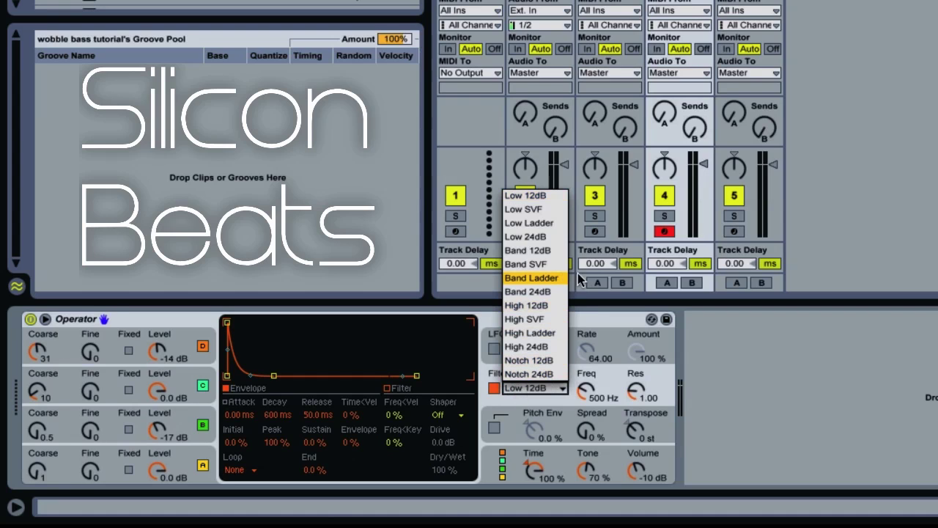
pyautogui.click(543, 210)
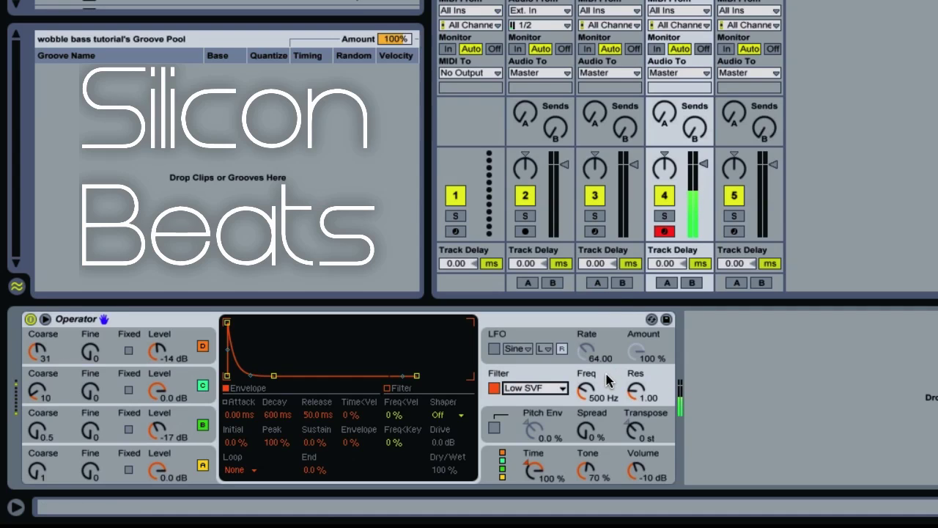
pyautogui.moveTo(585, 390); pyautogui.dragTo(585, 405)
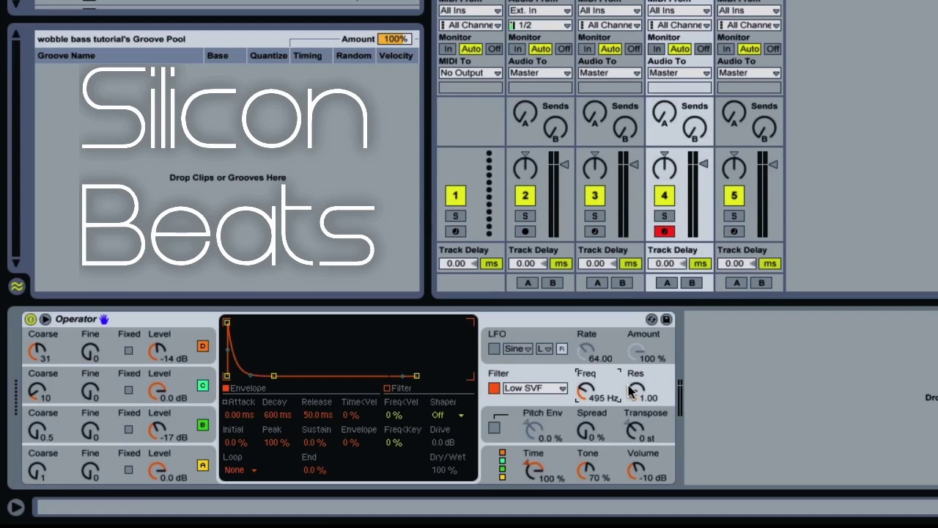
pyautogui.moveTo(629, 391); pyautogui.dragTo(629, 413)
# - Enable the LFO in Sync mode and settle its rate at 1/8
pyautogui.click(494, 349)
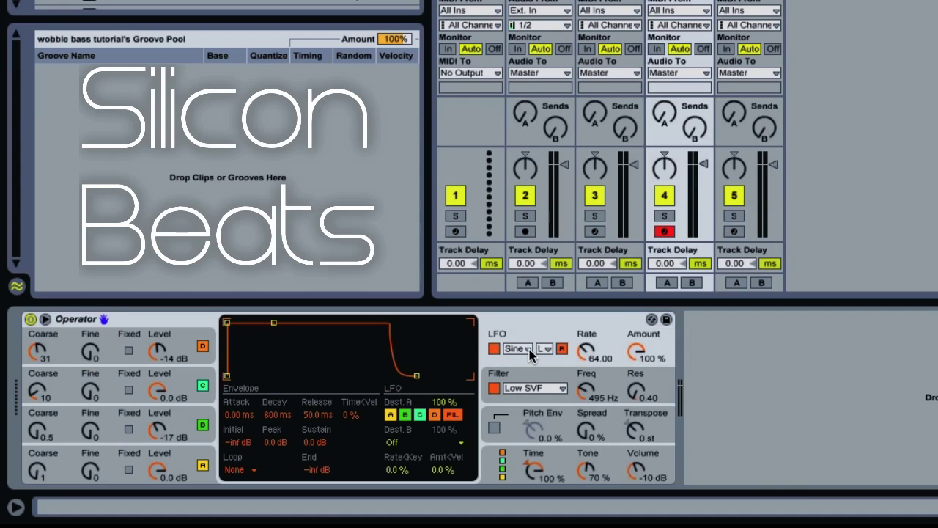
pyautogui.click(544, 349)
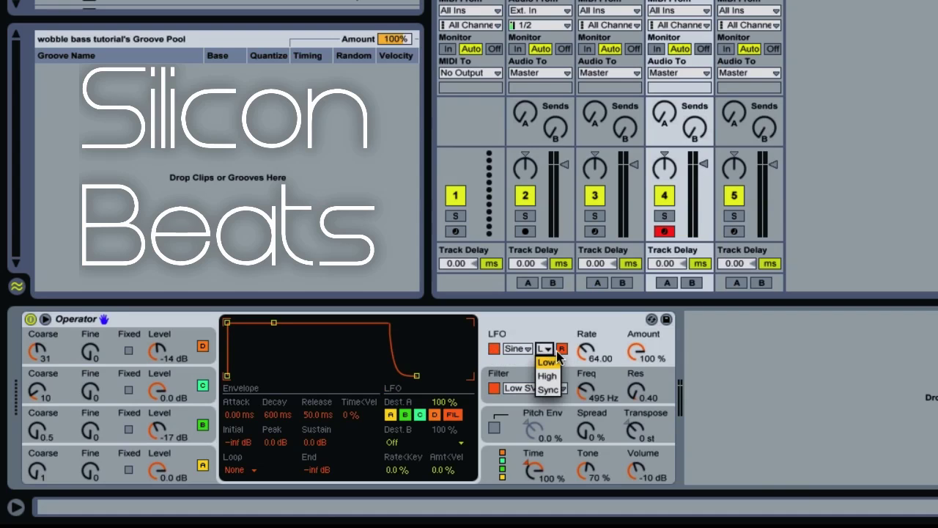
pyautogui.click(549, 389)
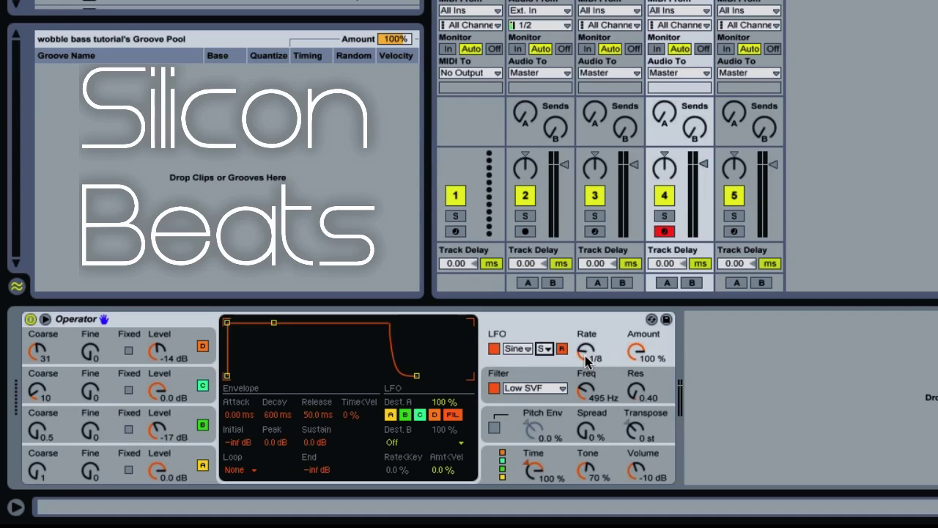
pyautogui.moveTo(587, 359)
pyautogui.mouseDown()
pyautogui.moveTo(587, 341)
pyautogui.moveTo(586, 359)
pyautogui.moveTo(597, 350)
pyautogui.mouseUp()
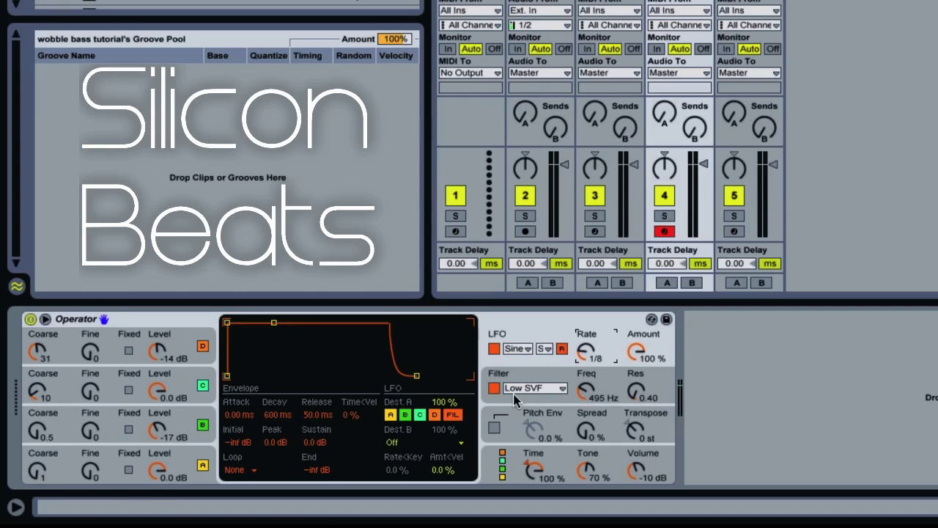
# - Remove oscillators D, C, B and A as LFO destinations, leaving only FIL, and set the rate to 1/16
pyautogui.click(435, 415)
pyautogui.click(420, 415)
pyautogui.click(403, 415)
pyautogui.click(392, 415)
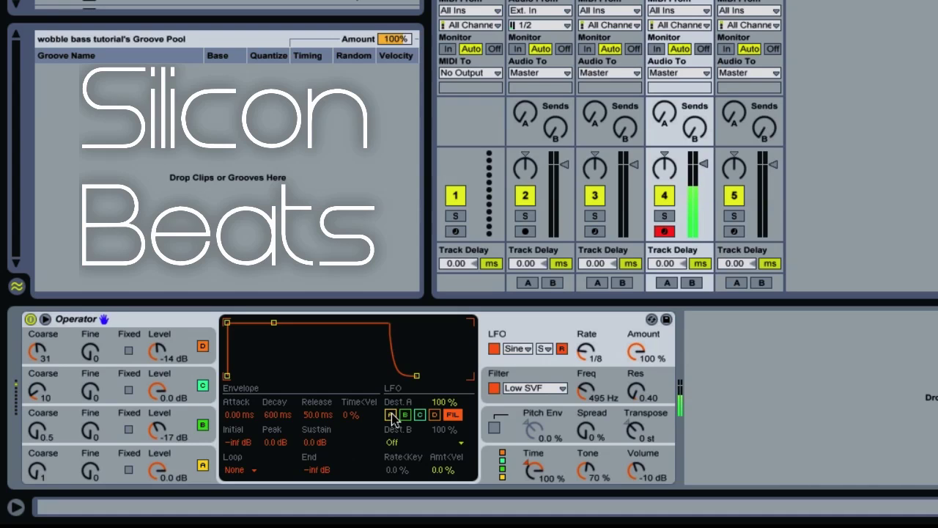
pyautogui.moveTo(584, 353); pyautogui.dragTo(584, 361)
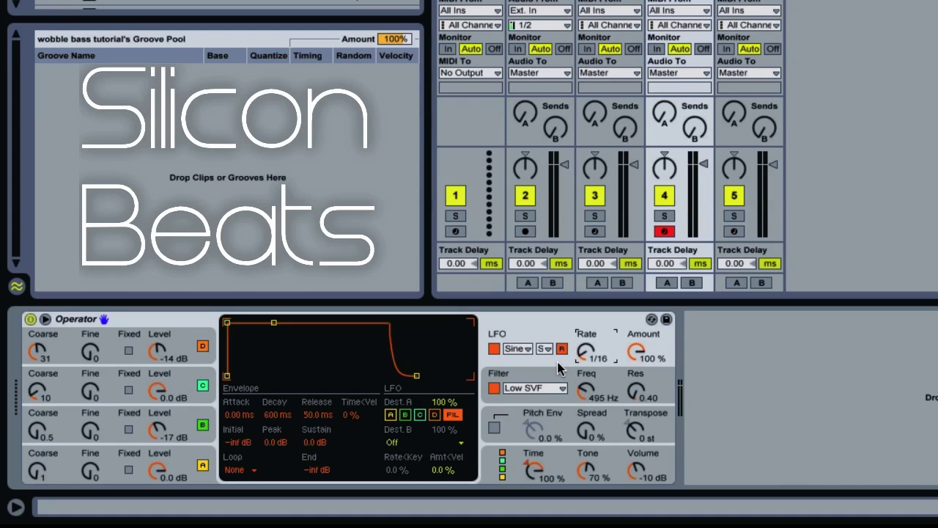